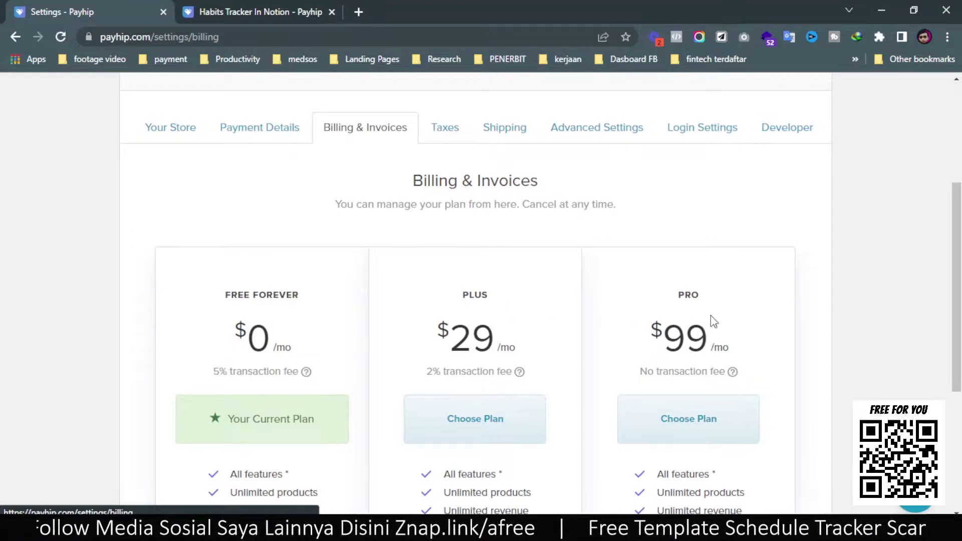
- Review the Free Forever, Plus and Pro plans in the billing settings
{"action": "scroll", "coordinate": [300, 323], "scroll_direction": "down", "scroll_amount": 2}
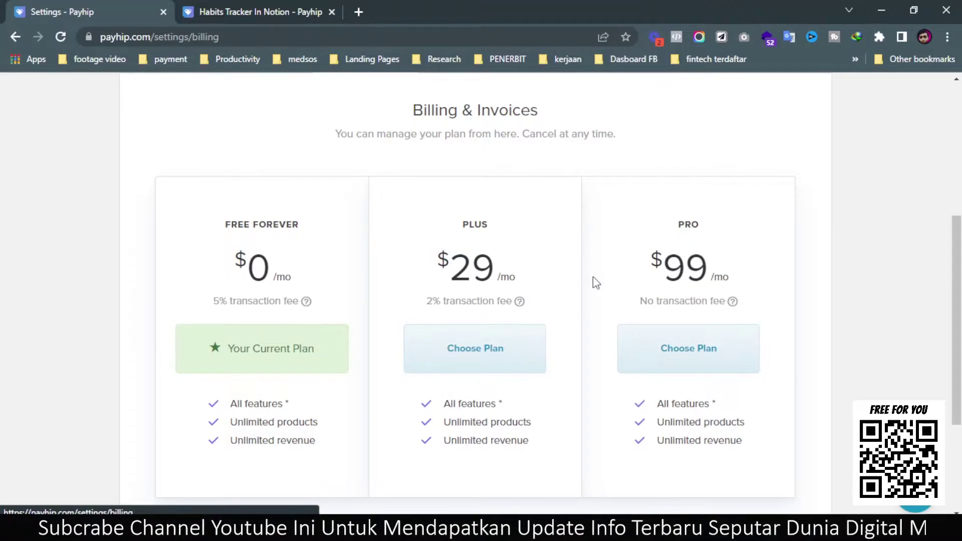
{"action": "scroll", "coordinate": [554, 286], "scroll_direction": "down", "scroll_amount": 4}
{"action": "scroll", "coordinate": [558, 288], "scroll_direction": "up", "scroll_amount": 9}
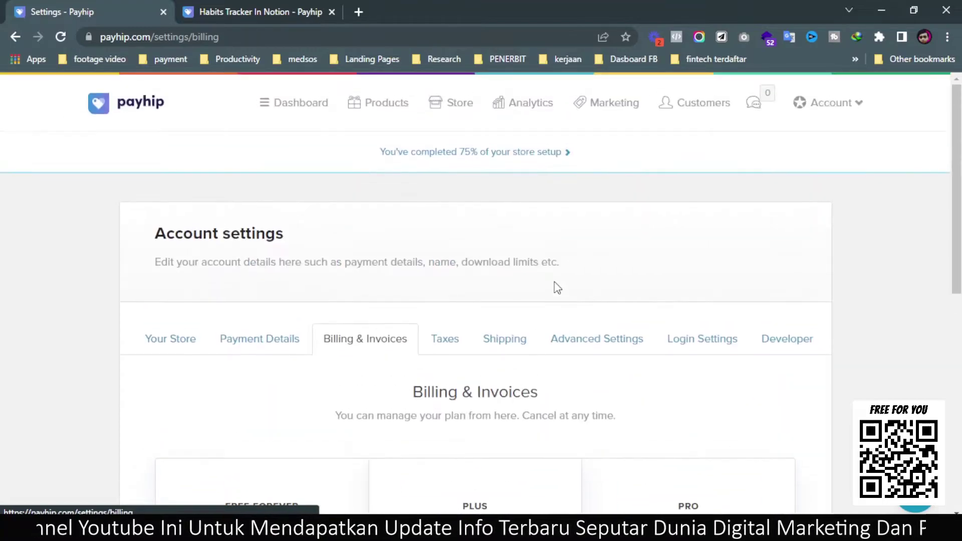
- Open the store design editor from the dashboard's store essentials
{"action": "left_click", "coordinate": [309, 112]}
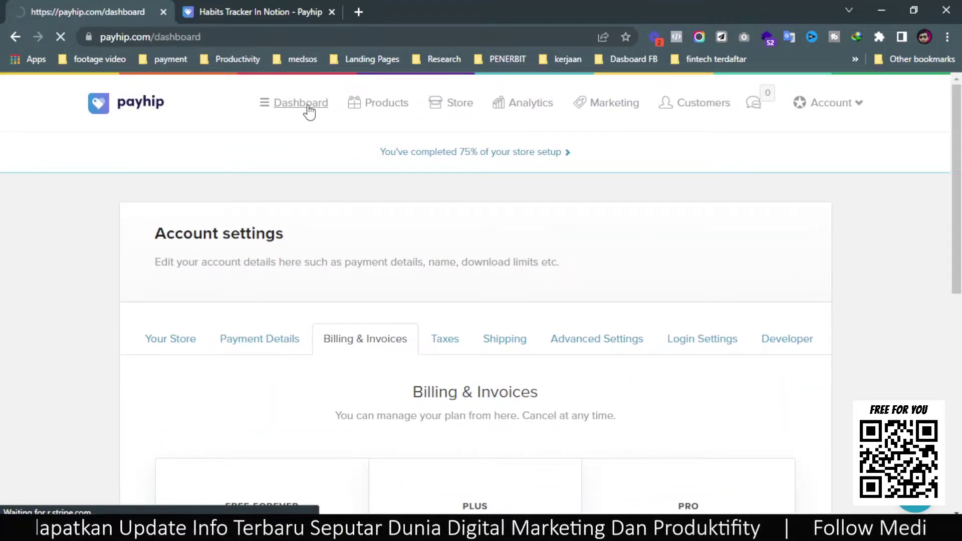
{"action": "scroll", "coordinate": [401, 157], "scroll_direction": "down", "scroll_amount": 5}
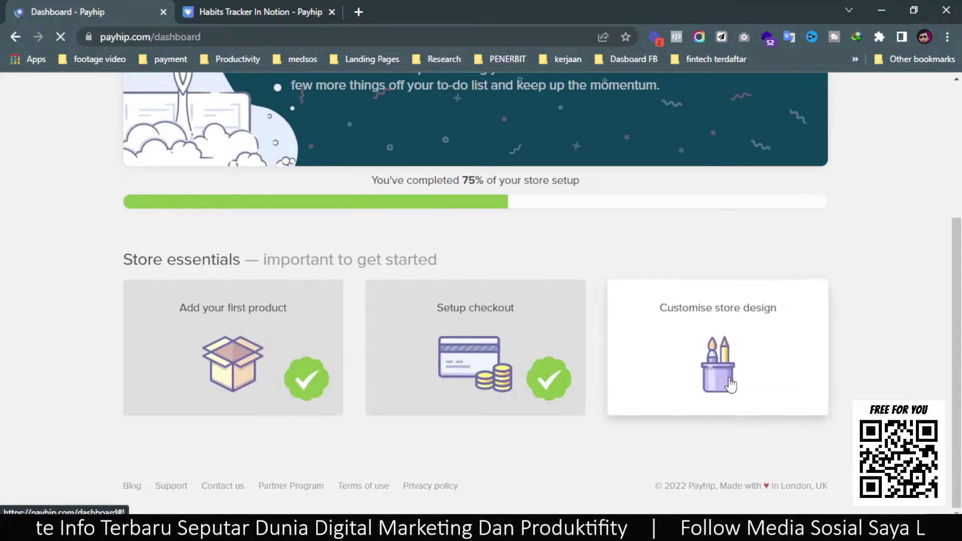
{"action": "left_click", "coordinate": [746, 336]}
{"action": "left_click", "coordinate": [561, 349]}
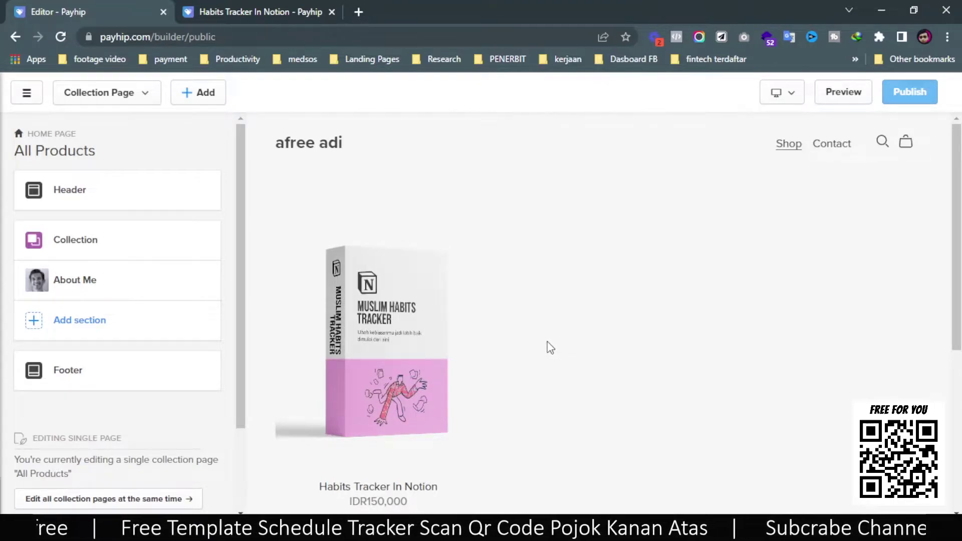
- Replace the About Me section's placeholder photo with an uploaded cartoon avatar and save the changes
{"action": "scroll", "coordinate": [526, 296], "scroll_direction": "down", "scroll_amount": 4}
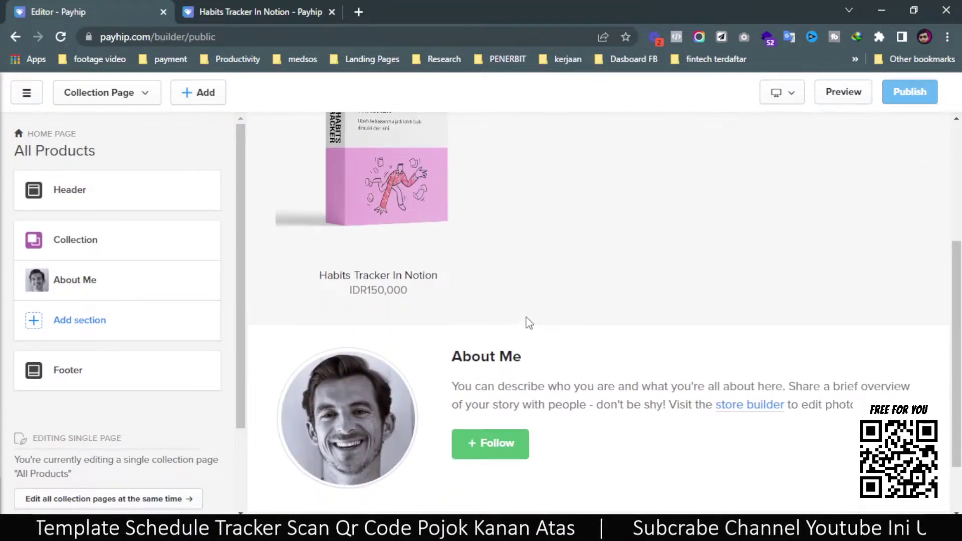
{"action": "scroll", "coordinate": [494, 376], "scroll_direction": "down", "scroll_amount": 5}
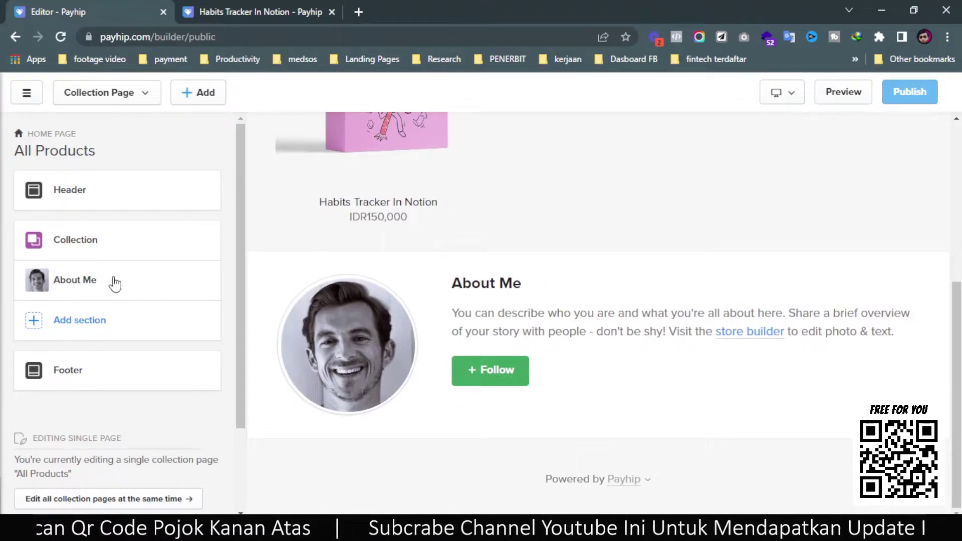
{"action": "left_click", "coordinate": [64, 281]}
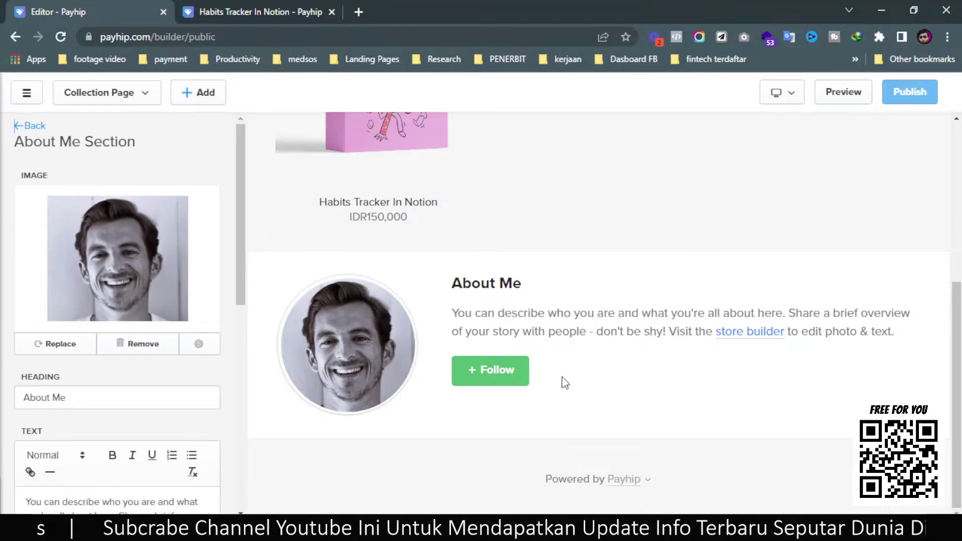
{"action": "left_click", "coordinate": [63, 346]}
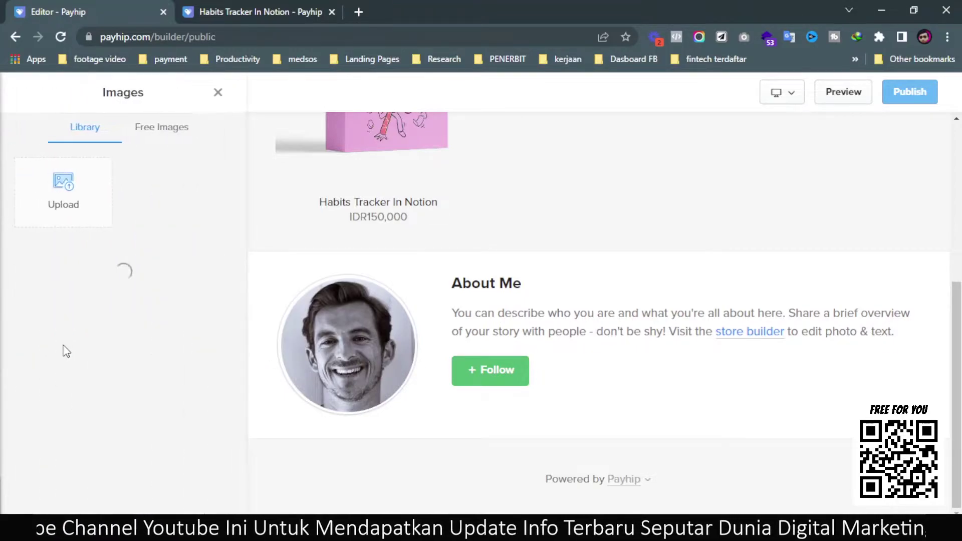
{"action": "left_click", "coordinate": [76, 200]}
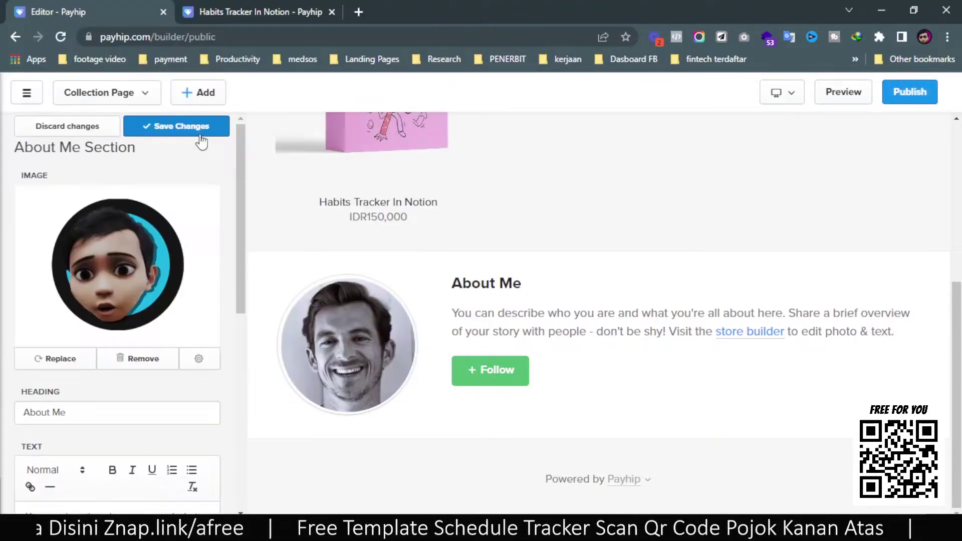
{"action": "left_click", "coordinate": [201, 143]}
{"action": "scroll", "coordinate": [193, 264], "scroll_direction": "down", "scroll_amount": 5}
{"action": "scroll", "coordinate": [189, 290], "scroll_direction": "up", "scroll_amount": 5}
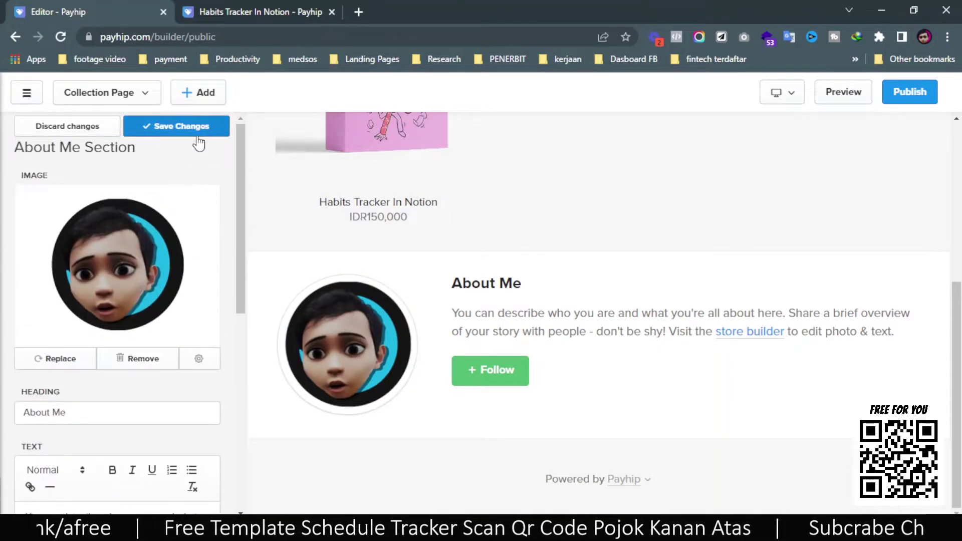
{"action": "left_click", "coordinate": [199, 128]}
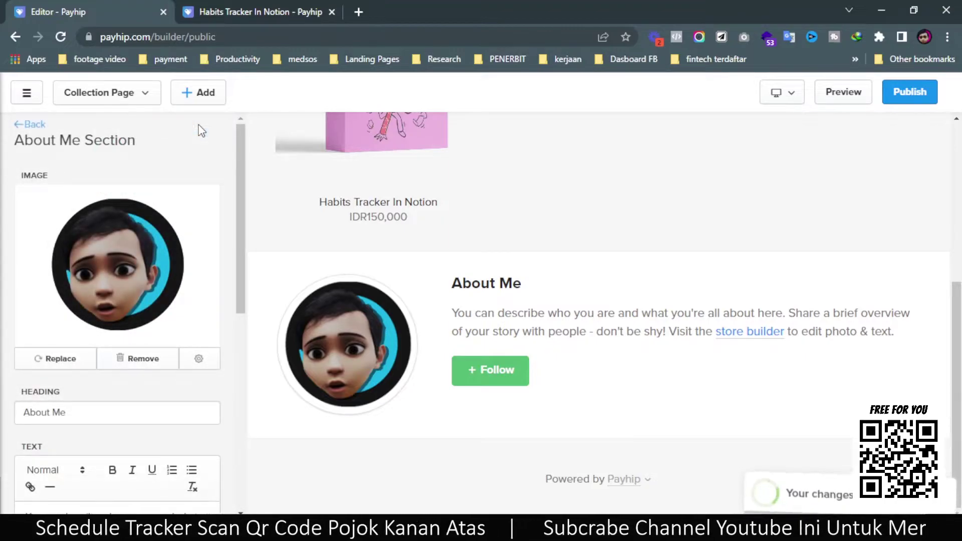
- Check the store page in the mobile layout and publish the store design
{"action": "scroll", "coordinate": [756, 323], "scroll_direction": "up", "scroll_amount": 5}
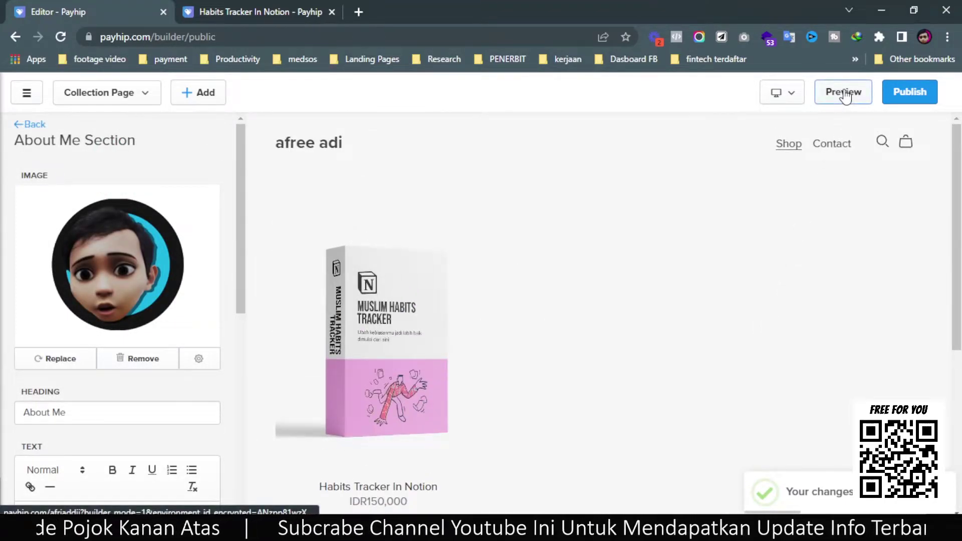
{"action": "left_click", "coordinate": [792, 96]}
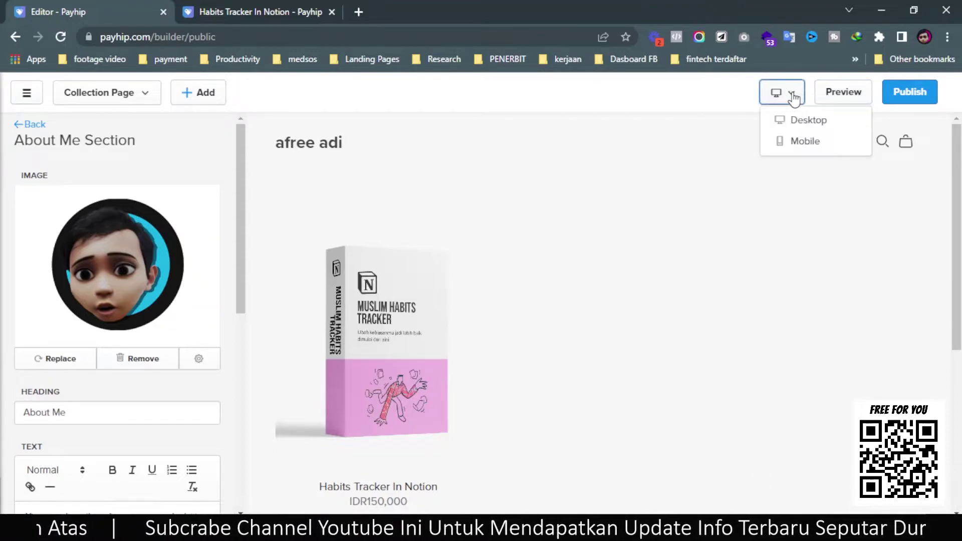
{"action": "left_click", "coordinate": [807, 120]}
{"action": "left_click", "coordinate": [792, 95]}
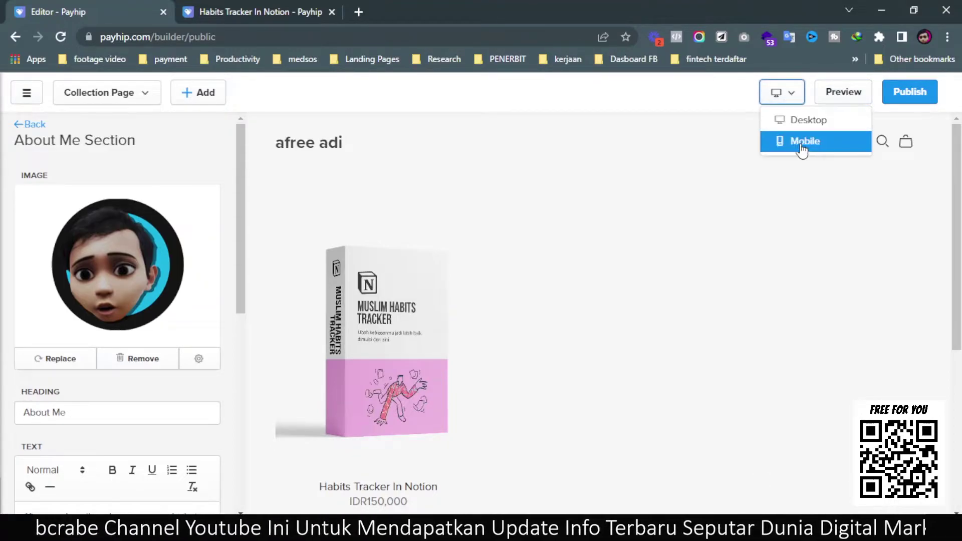
{"action": "left_click", "coordinate": [802, 146]}
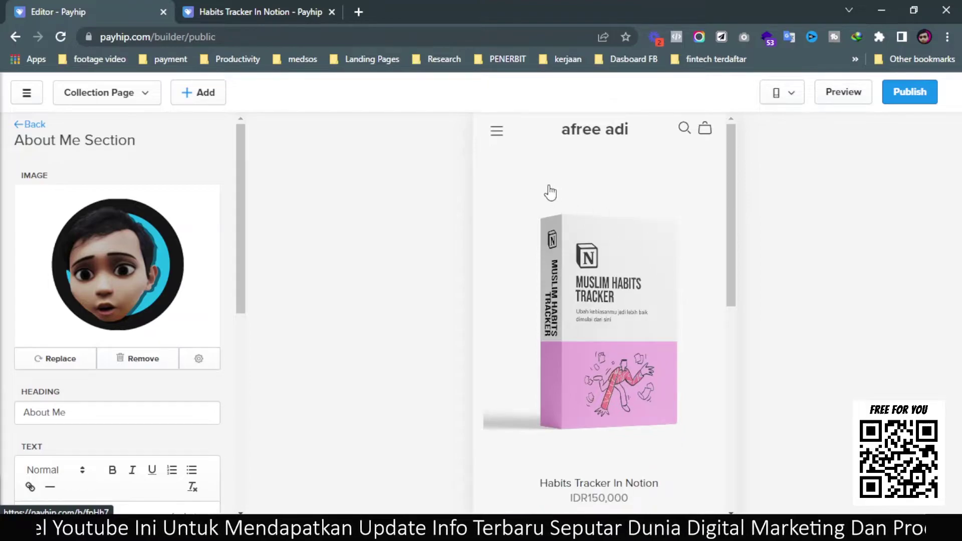
{"action": "scroll", "coordinate": [633, 310], "scroll_direction": "down", "scroll_amount": 10}
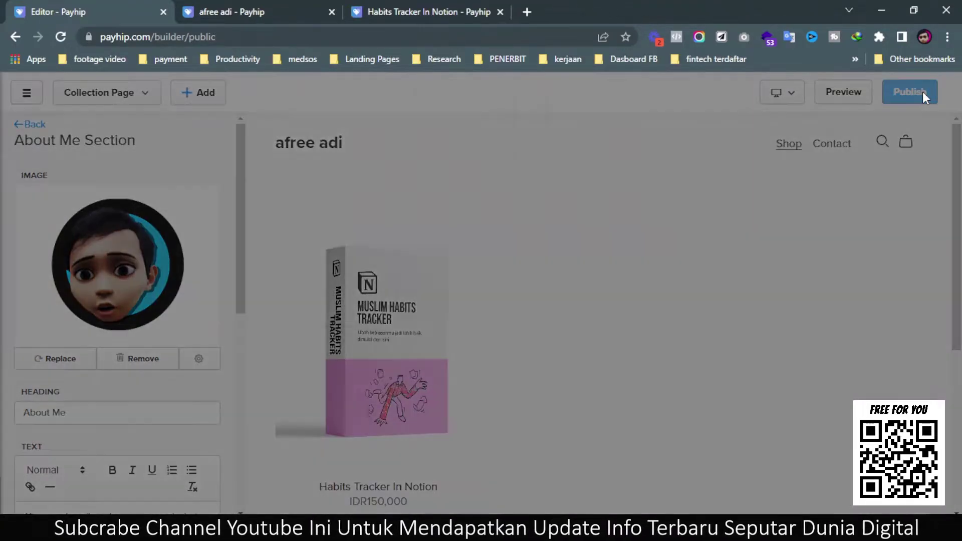
{"action": "left_click", "coordinate": [922, 91]}
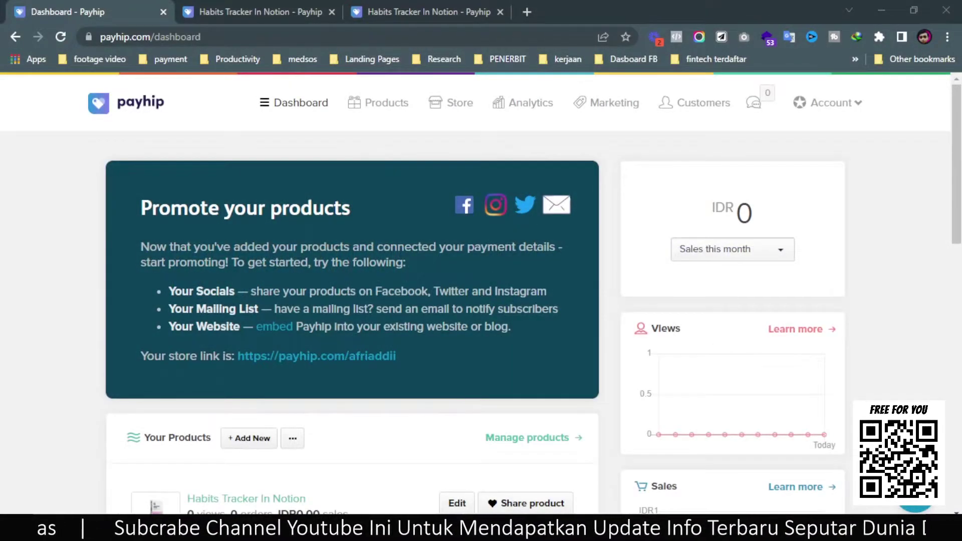
- Look through the dashboard's promotion tips, products, transactions, blog posts, views, sales and store progress
{"action": "scroll", "coordinate": [273, 335], "scroll_direction": "down", "scroll_amount": 3}
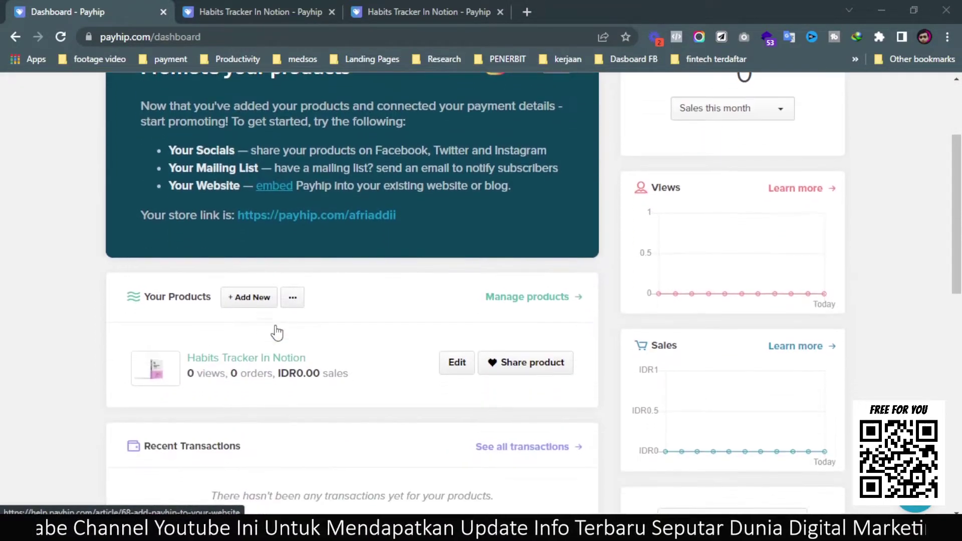
{"action": "scroll", "coordinate": [301, 289], "scroll_direction": "down", "scroll_amount": 3}
{"action": "scroll", "coordinate": [307, 298], "scroll_direction": "up", "scroll_amount": 3}
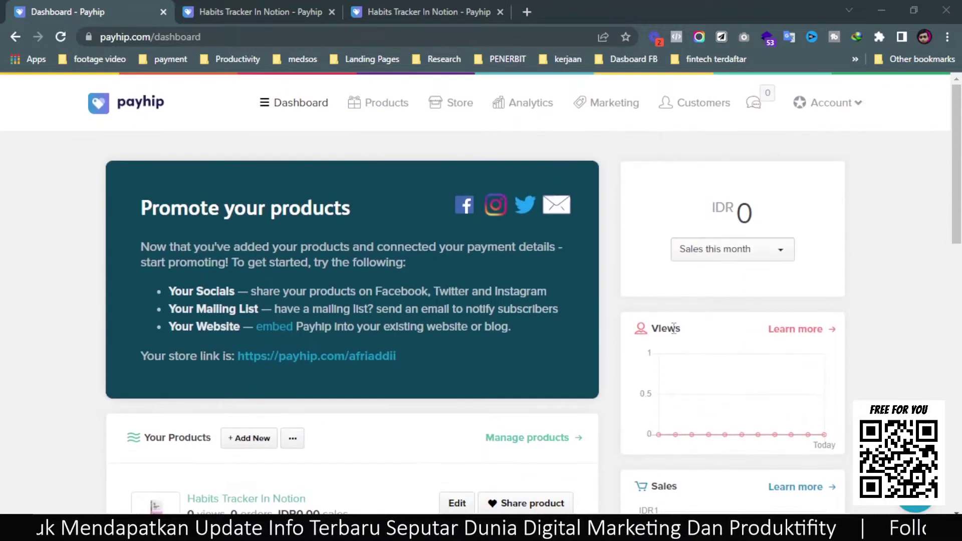
{"action": "scroll", "coordinate": [196, 306], "scroll_direction": "up", "scroll_amount": 3}
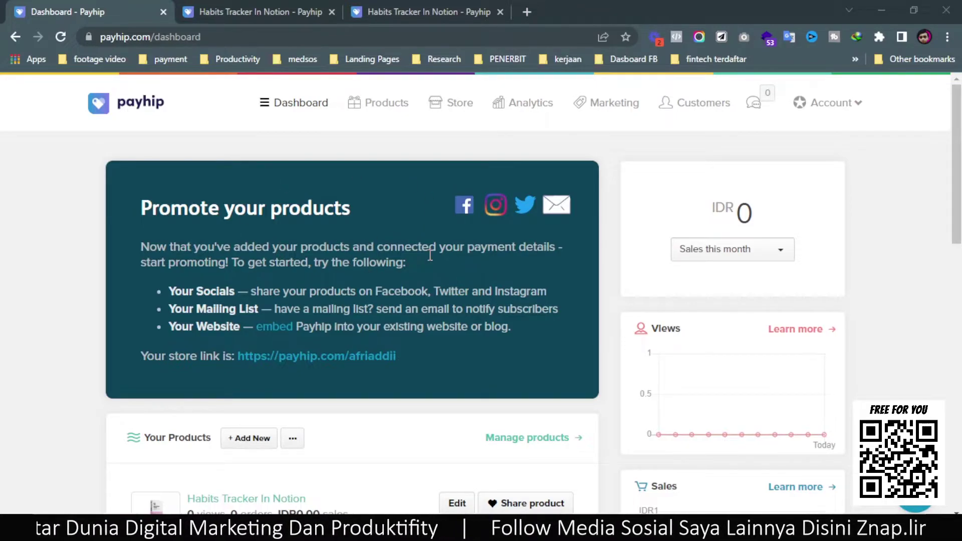
{"action": "scroll", "coordinate": [362, 272], "scroll_direction": "down", "scroll_amount": 6}
{"action": "scroll", "coordinate": [343, 277], "scroll_direction": "down", "scroll_amount": 5}
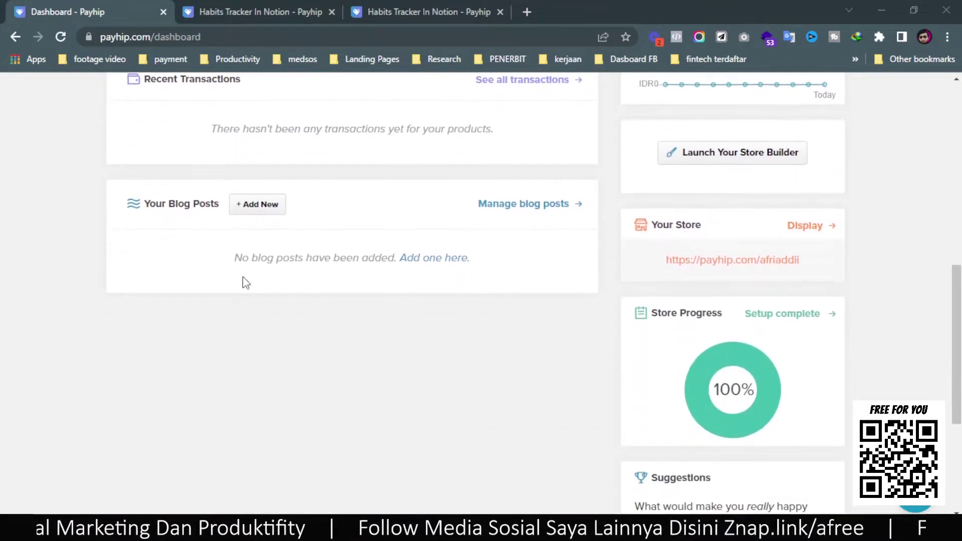
{"action": "scroll", "coordinate": [301, 280], "scroll_direction": "down", "scroll_amount": 5}
{"action": "scroll", "coordinate": [385, 279], "scroll_direction": "up", "scroll_amount": 4}
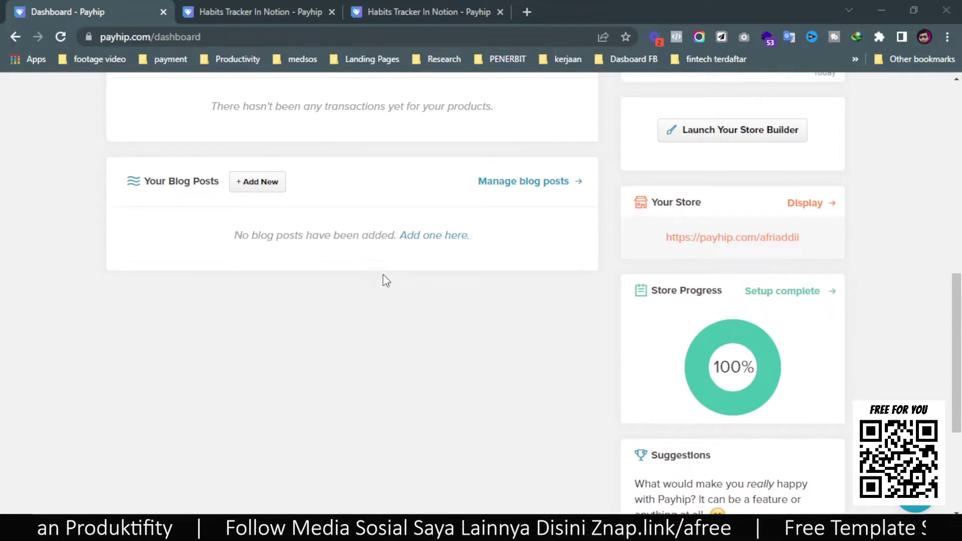
{"action": "scroll", "coordinate": [543, 311], "scroll_direction": "up", "scroll_amount": 12}
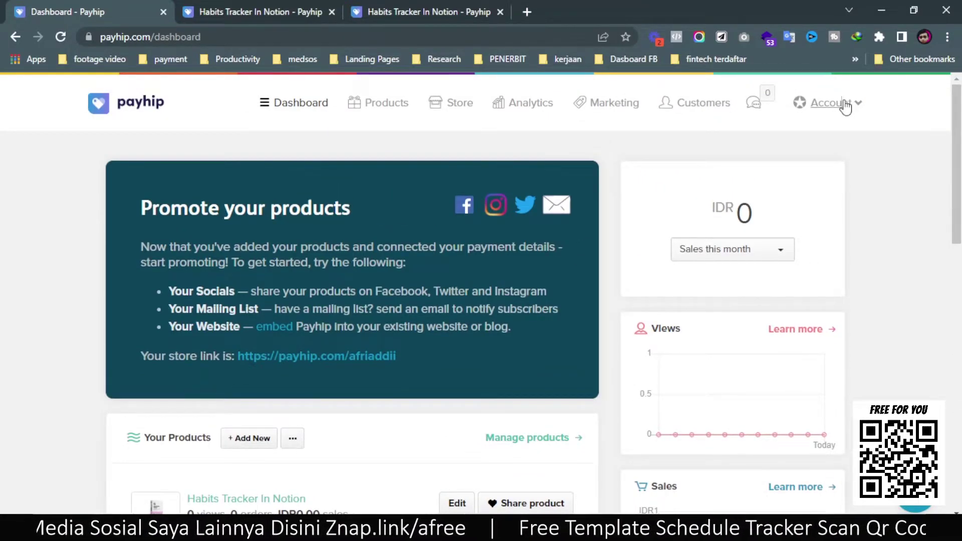
- Open the account settings and review the store's name, language and username fields
{"action": "left_click", "coordinate": [841, 103]}
{"action": "left_click", "coordinate": [797, 156]}
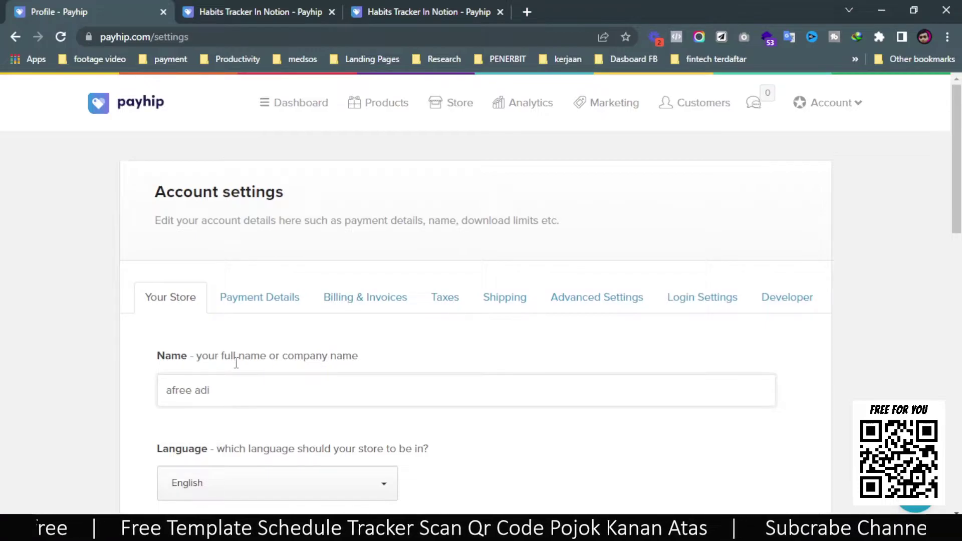
{"action": "scroll", "coordinate": [249, 374], "scroll_direction": "down", "scroll_amount": 1}
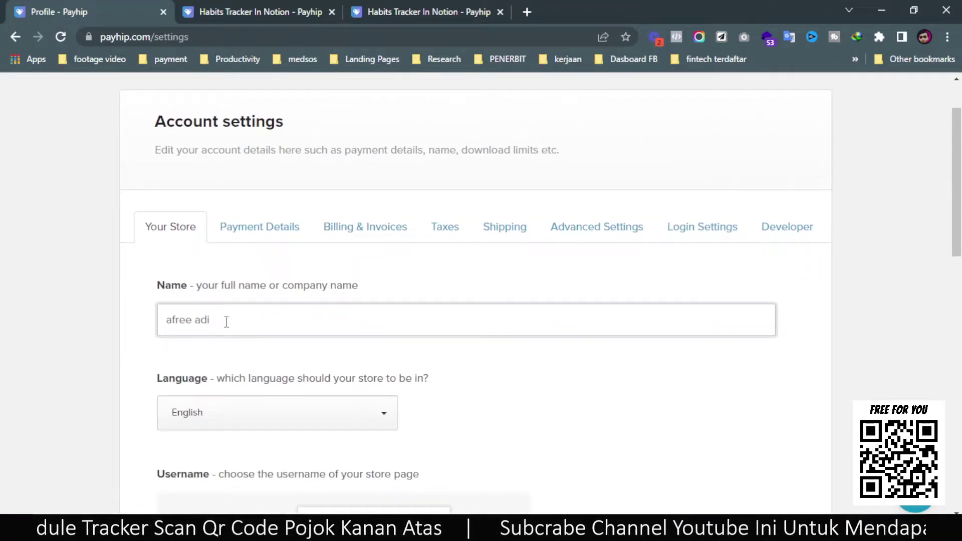
{"action": "scroll", "coordinate": [203, 323], "scroll_direction": "down", "scroll_amount": 2}
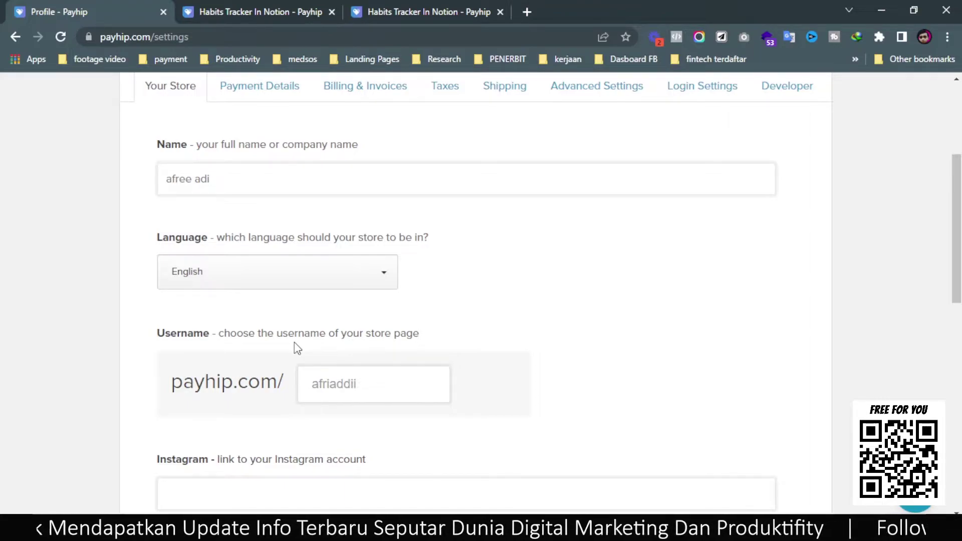
{"action": "left_click", "coordinate": [358, 393]}
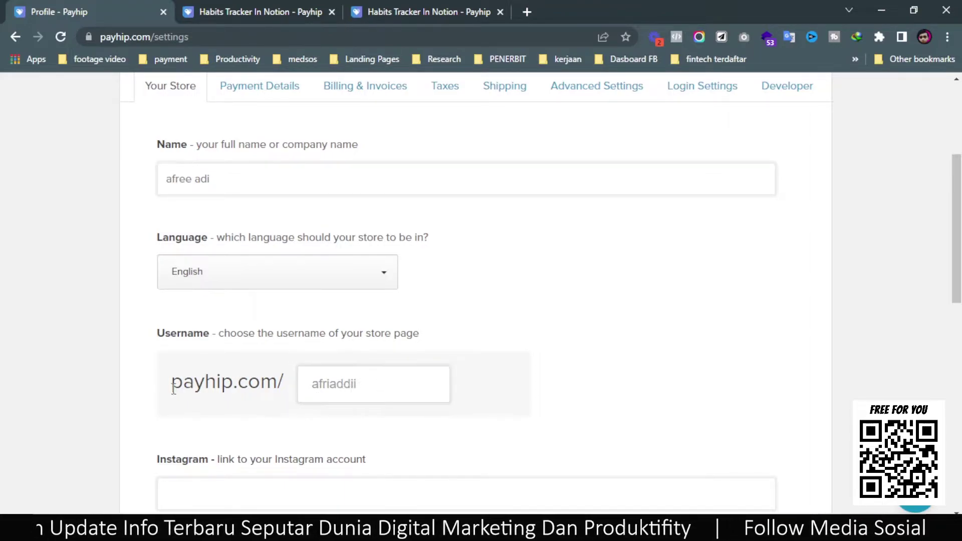
{"action": "left_click_drag", "start_coordinate": [170, 388], "coordinate": [299, 375]}
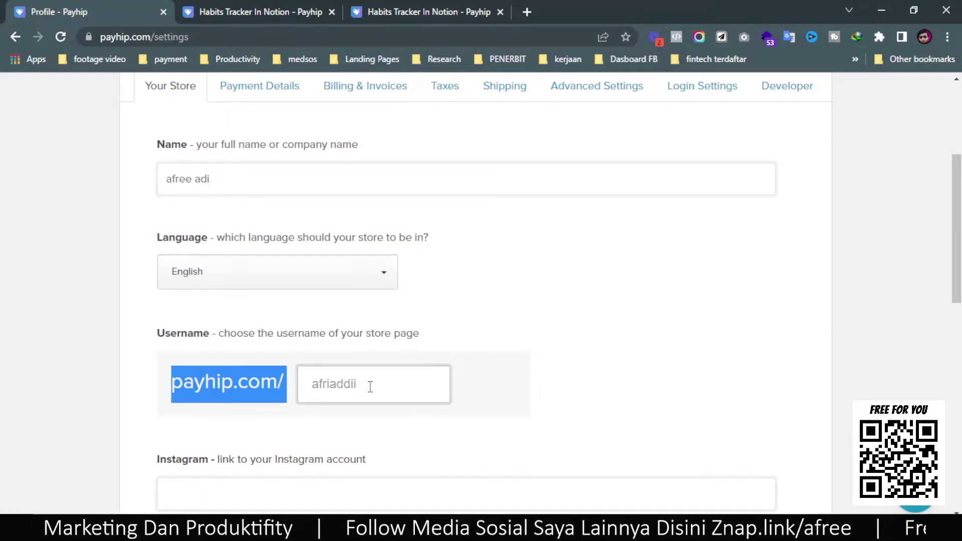
{"action": "scroll", "coordinate": [384, 394], "scroll_direction": "down", "scroll_amount": 1}
- Go through the Instagram, YouTube, Facebook, Twitter and Pinterest link fields down to the end of the store settings
{"action": "left_click", "coordinate": [244, 414]}
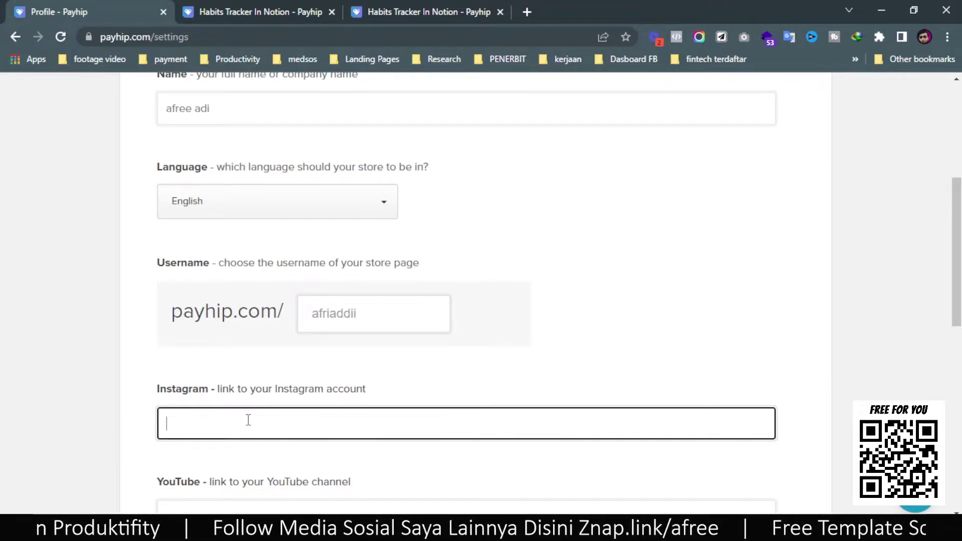
{"action": "scroll", "coordinate": [253, 419], "scroll_direction": "down", "scroll_amount": 3}
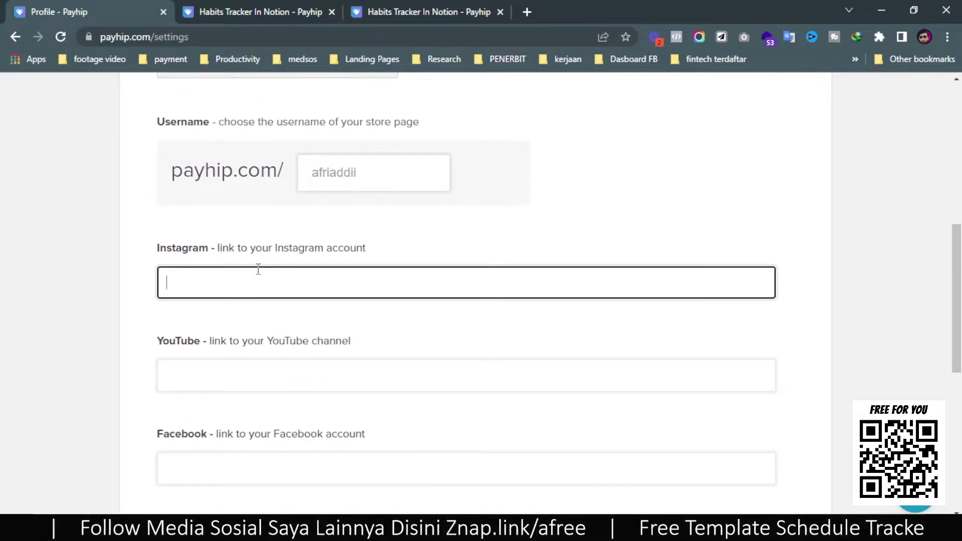
{"action": "left_click", "coordinate": [253, 369]}
{"action": "scroll", "coordinate": [253, 369], "scroll_direction": "down", "scroll_amount": 3}
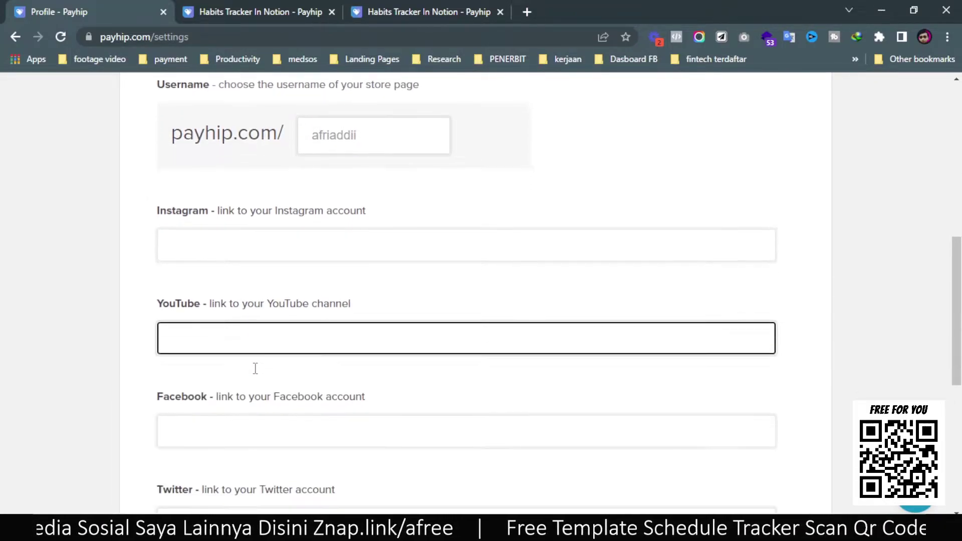
{"action": "left_click", "coordinate": [277, 332]}
{"action": "left_click", "coordinate": [273, 416]}
{"action": "scroll", "coordinate": [273, 415], "scroll_direction": "down", "scroll_amount": 3}
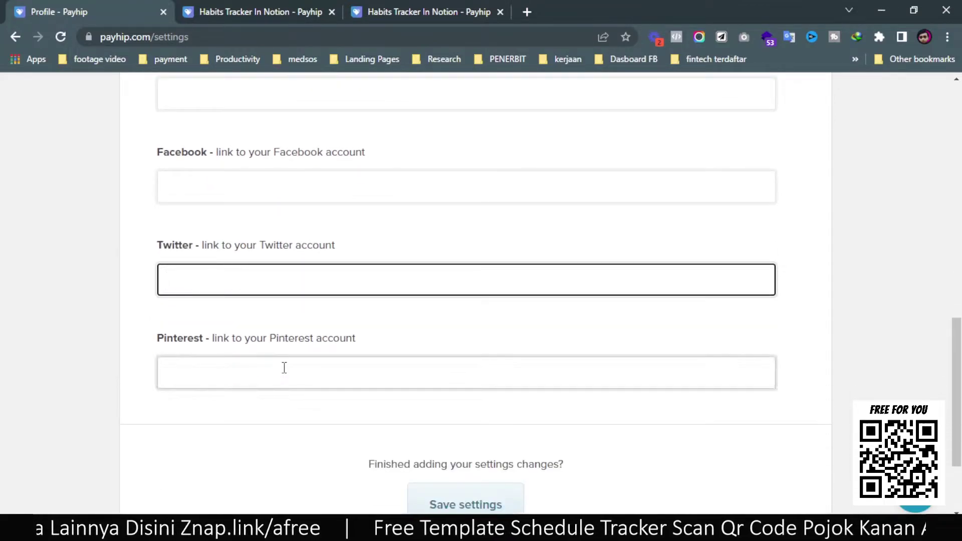
{"action": "left_click", "coordinate": [282, 368]}
{"action": "scroll", "coordinate": [410, 383], "scroll_direction": "down", "scroll_amount": 3}
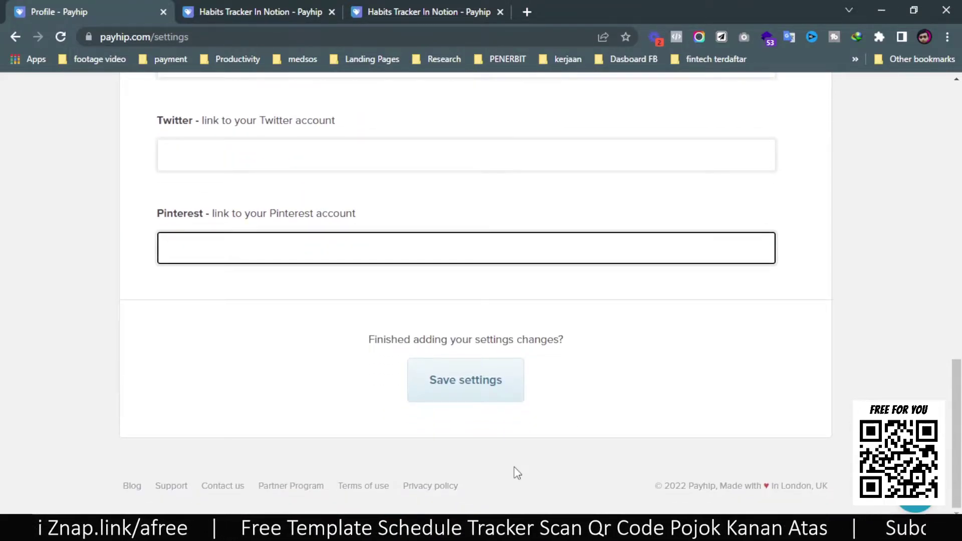
- Switch to the public product page of Habits Tracker In Notion
{"action": "left_click", "coordinate": [275, 4]}
{"action": "left_click", "coordinate": [472, 19]}
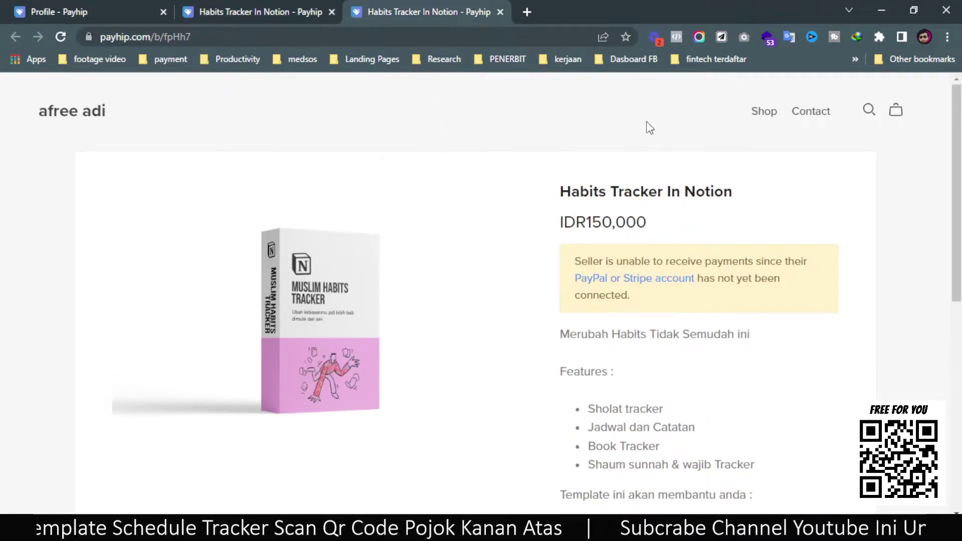
- Open the public store's home page from the product page, and go to the product list in the seller account
{"action": "left_click", "coordinate": [80, 116]}
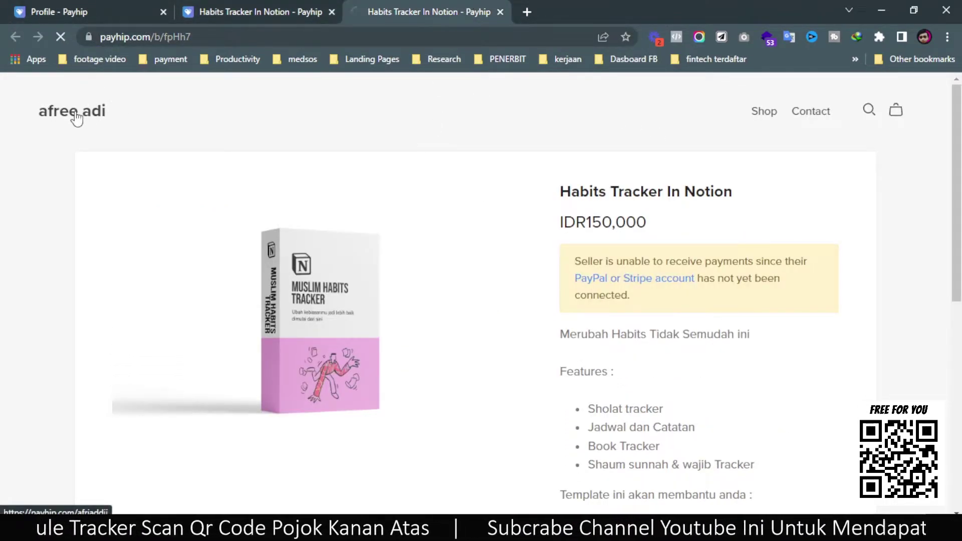
{"action": "left_click", "coordinate": [108, 13]}
{"action": "scroll", "coordinate": [225, 283], "scroll_direction": "up", "scroll_amount": 15}
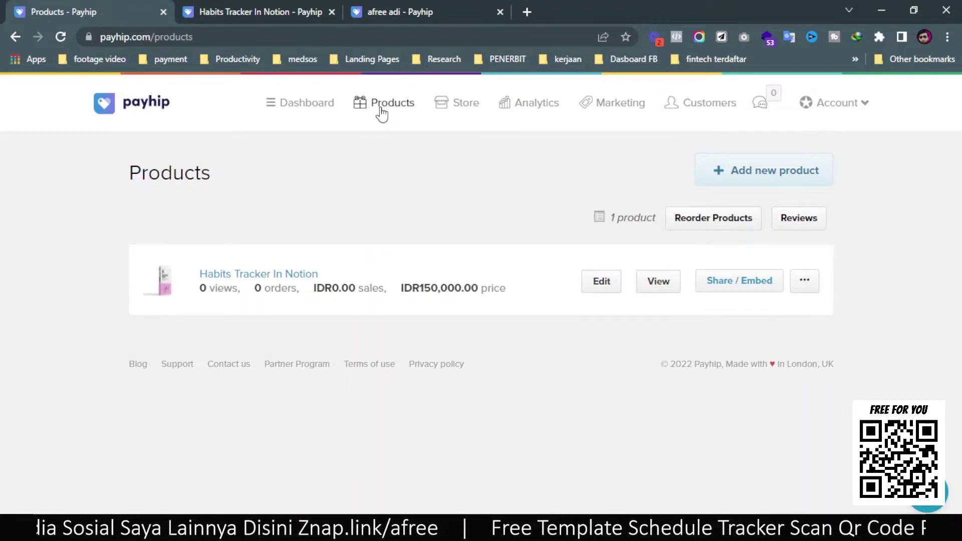
- Check how Habits Tracker In Notion is listed on the public storefront and return to the seller's product list
{"action": "left_click", "coordinate": [402, 11]}
{"action": "scroll", "coordinate": [239, 126], "scroll_direction": "up", "scroll_amount": 1}
{"action": "scroll", "coordinate": [239, 125], "scroll_direction": "up", "scroll_amount": 4}
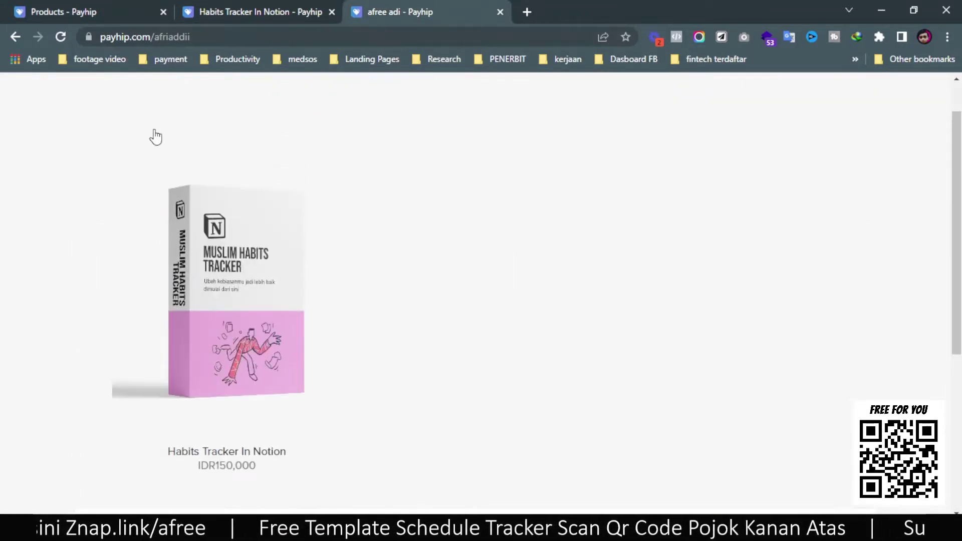
{"action": "left_click", "coordinate": [76, 8]}
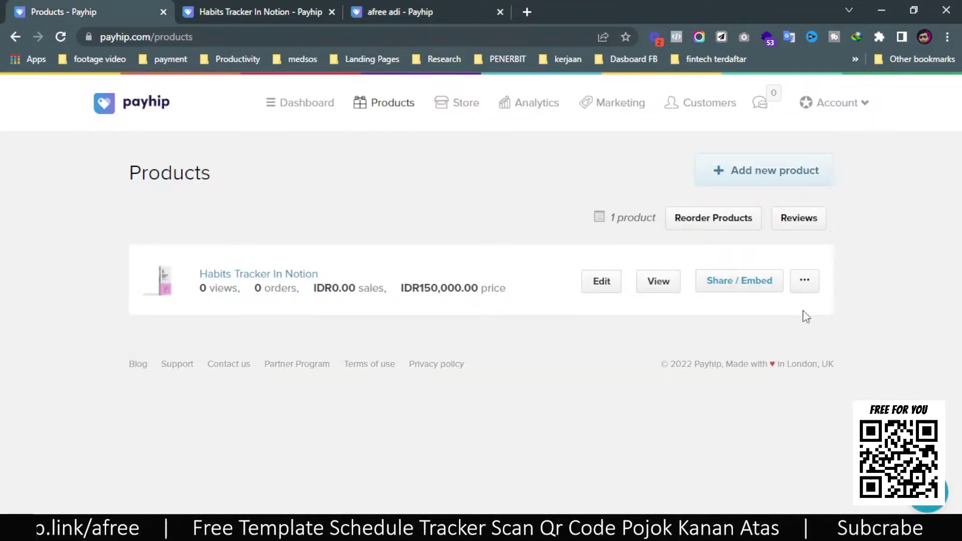
- Start adding a new product, review the available product types from Digital Product to Bundle, and close the selection without choosing one
{"action": "left_click", "coordinate": [765, 173]}
{"action": "scroll", "coordinate": [648, 251], "scroll_direction": "down", "scroll_amount": 3}
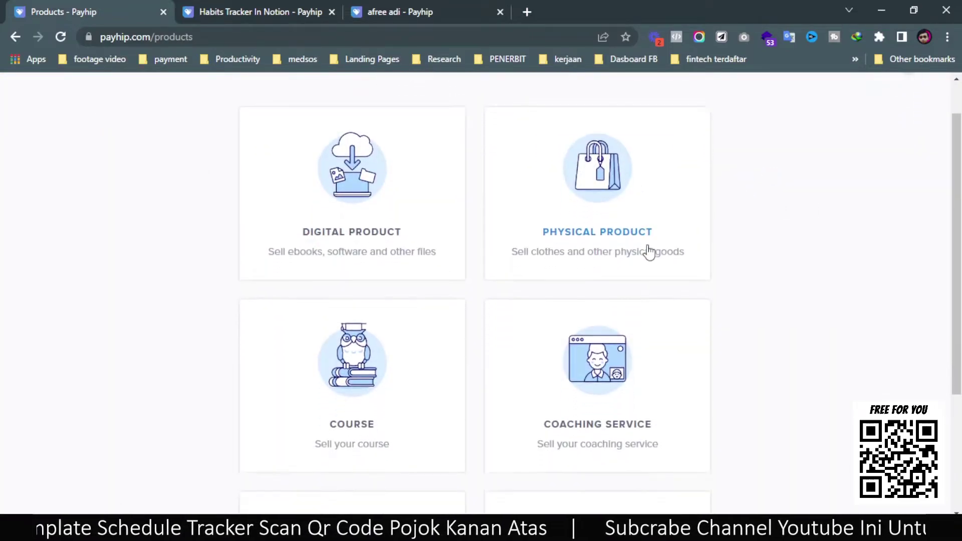
{"action": "scroll", "coordinate": [607, 402], "scroll_direction": "down", "scroll_amount": 2}
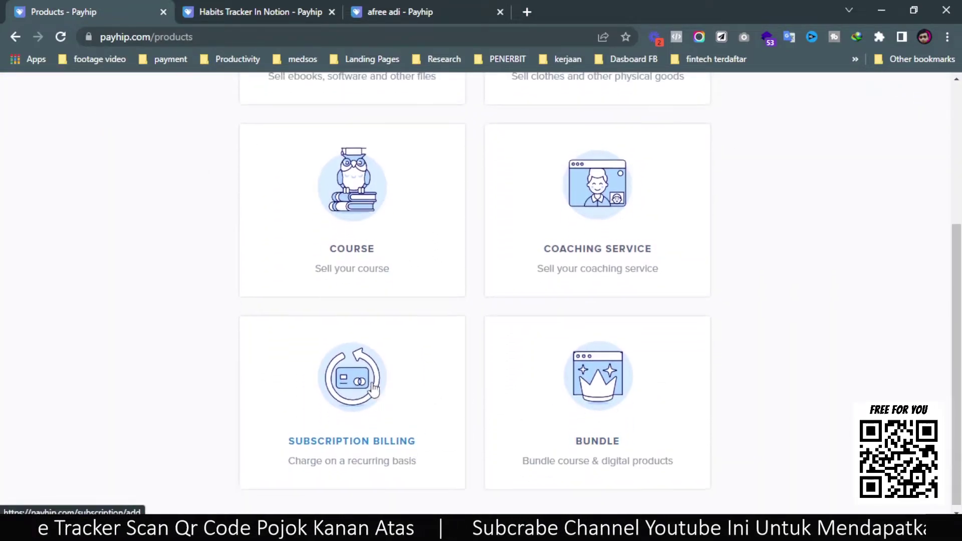
{"action": "scroll", "coordinate": [946, 143], "scroll_direction": "up", "scroll_amount": 5}
{"action": "scroll", "coordinate": [656, 309], "scroll_direction": "down", "scroll_amount": 4}
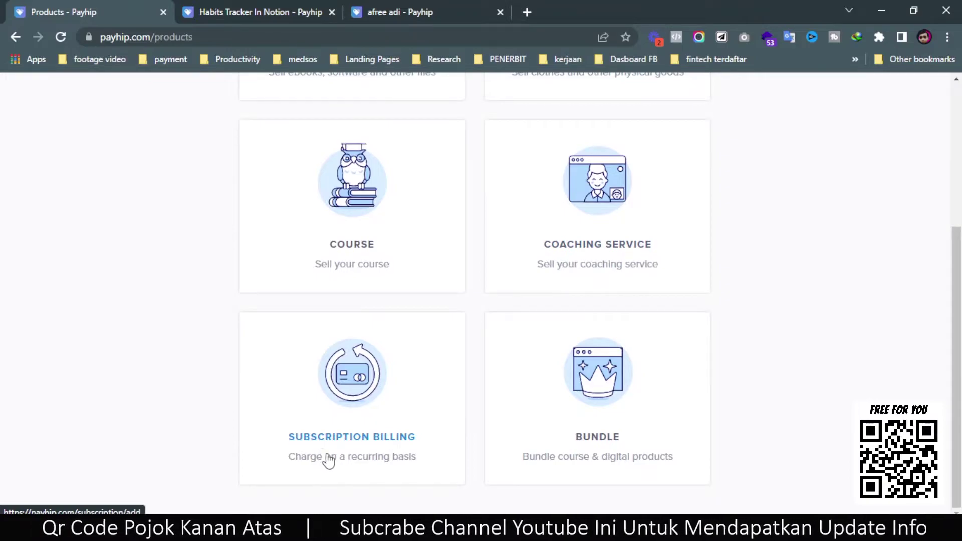
{"action": "scroll", "coordinate": [422, 445], "scroll_direction": "up", "scroll_amount": 5}
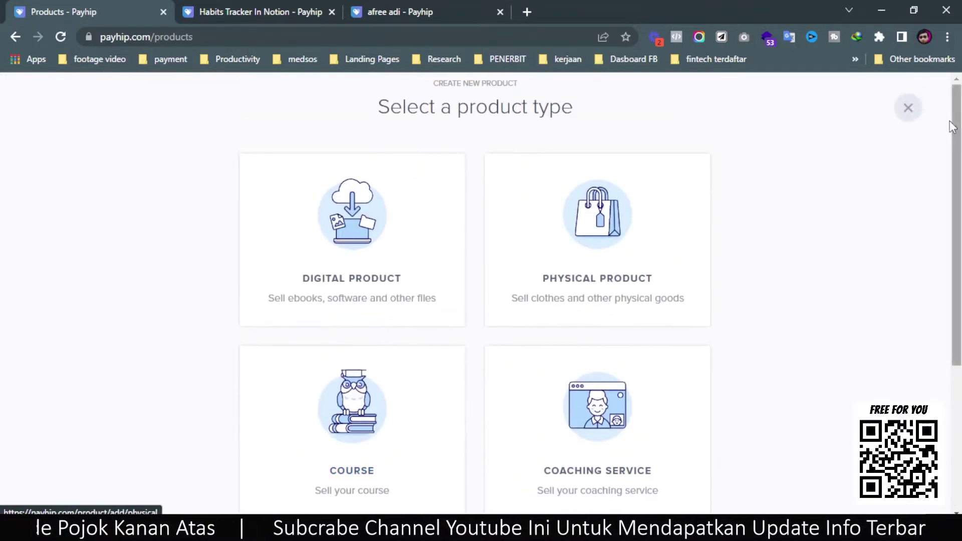
{"action": "left_click", "coordinate": [908, 108]}
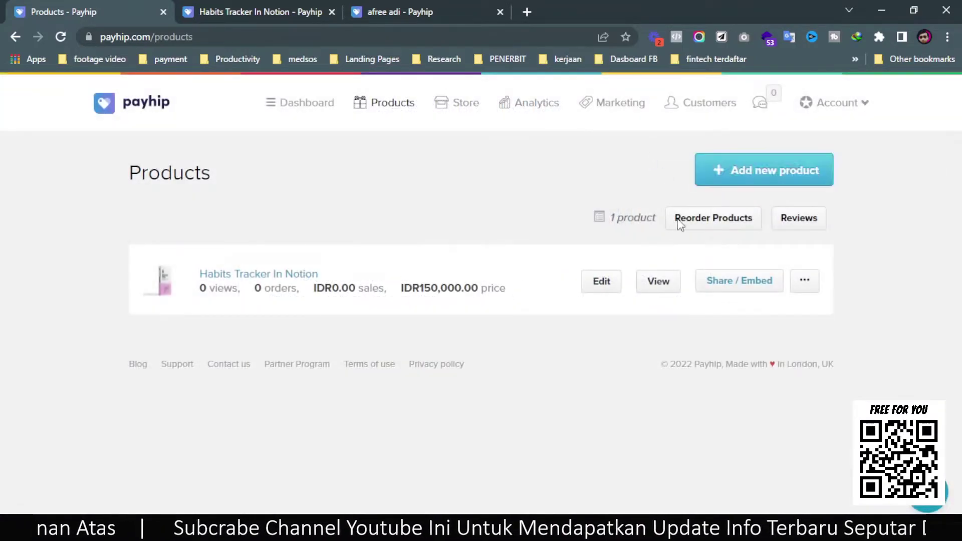
- Open the store management page and review its store builder, blog posts and domains sections
{"action": "left_click", "coordinate": [450, 108]}
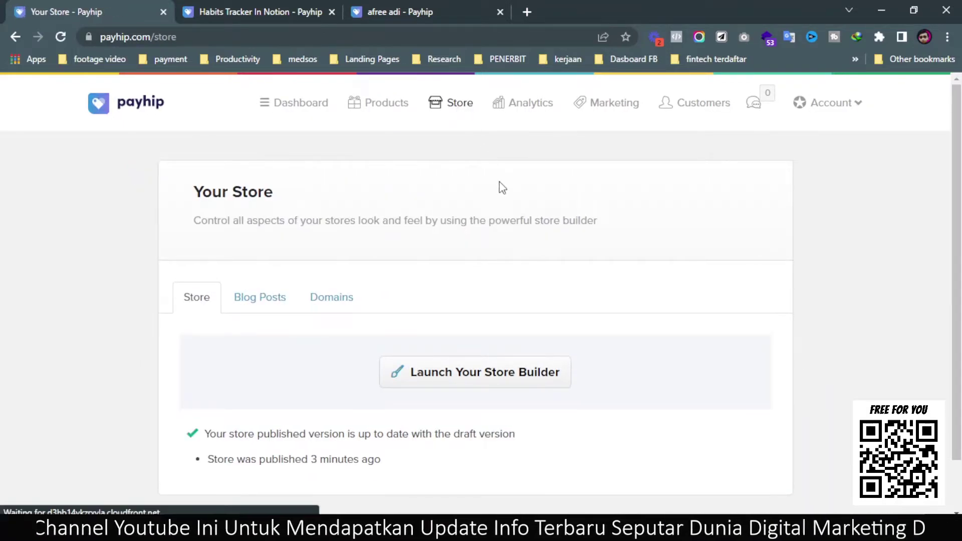
{"action": "scroll", "coordinate": [500, 201], "scroll_direction": "down", "scroll_amount": 2}
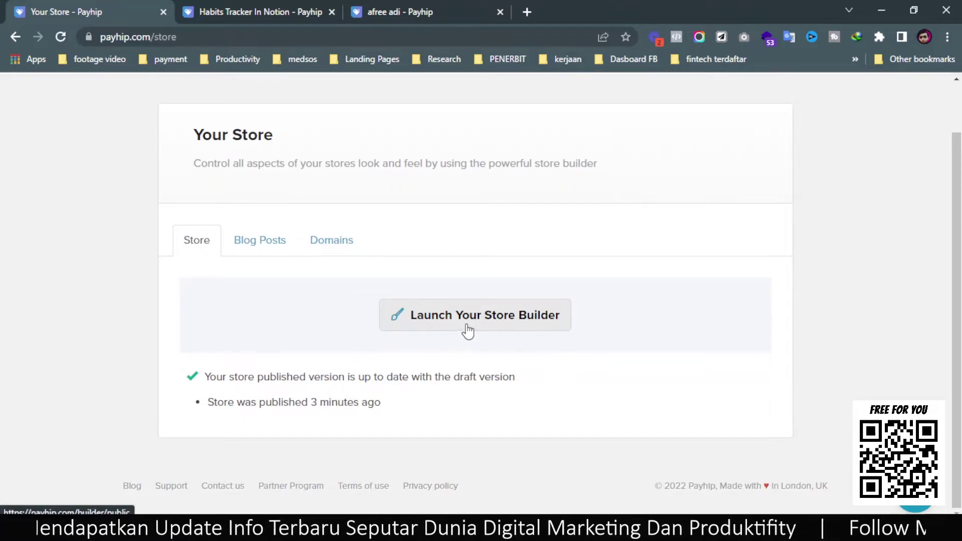
{"action": "left_click", "coordinate": [258, 247]}
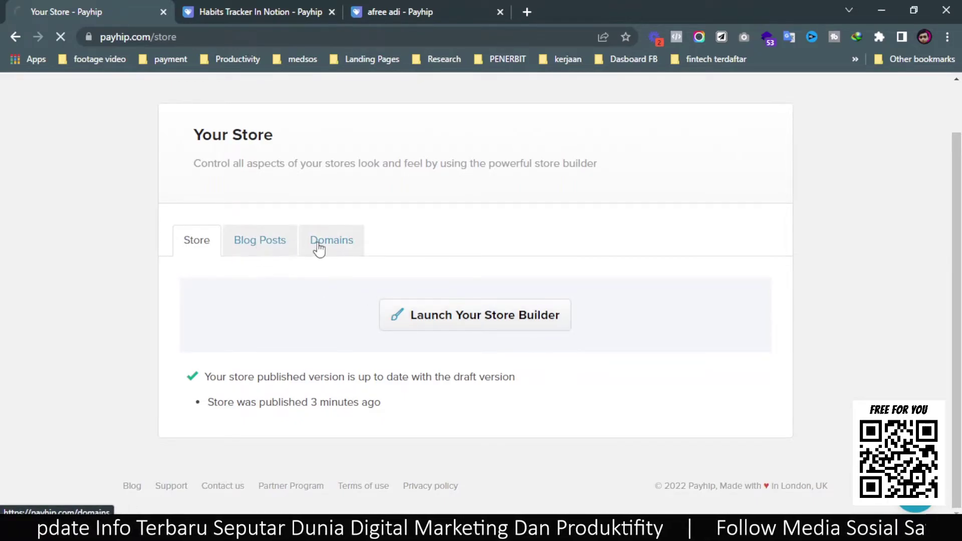
{"action": "left_click", "coordinate": [329, 303]}
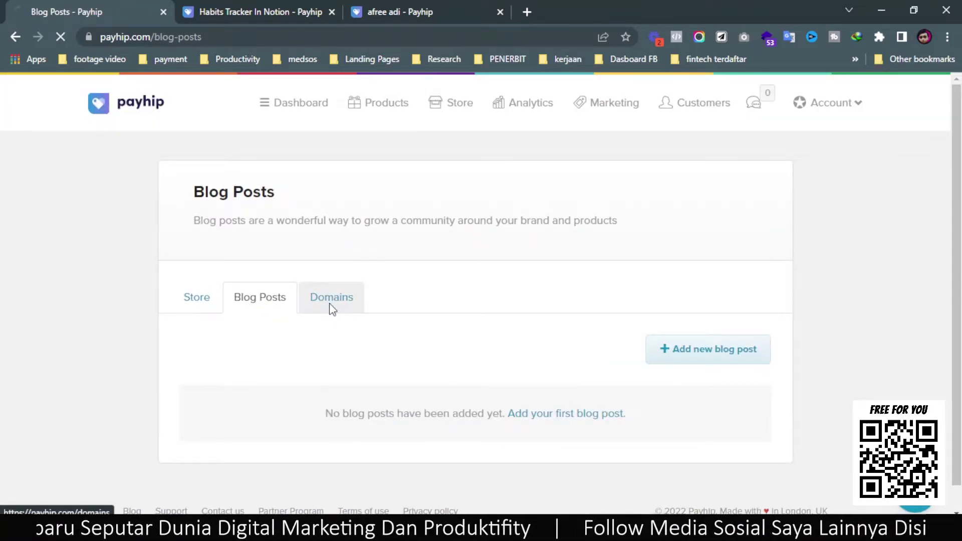